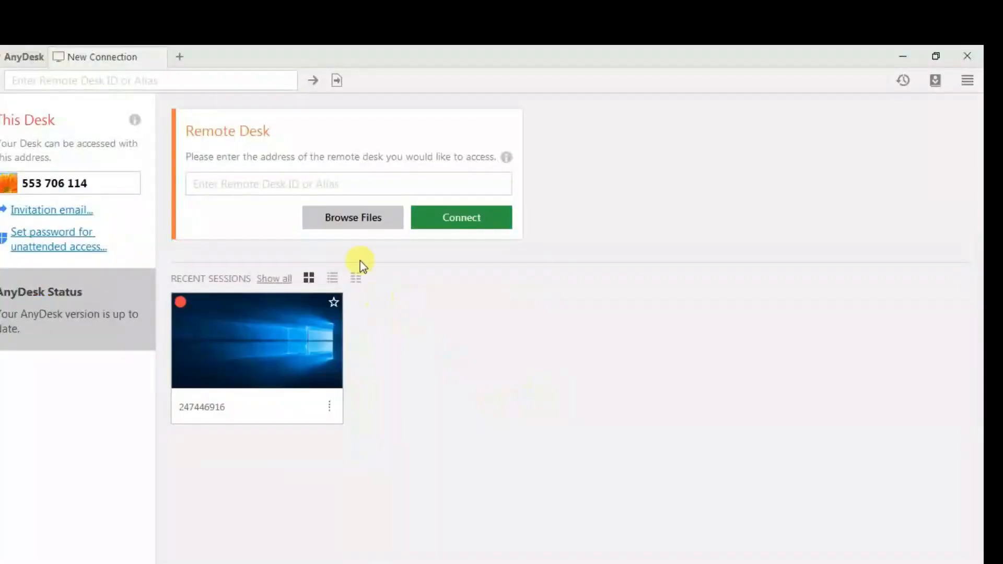
# Connect to the customer's remote desk by entering its AnyDesk ID, correcting the last digit.
pyautogui.click(337, 182)
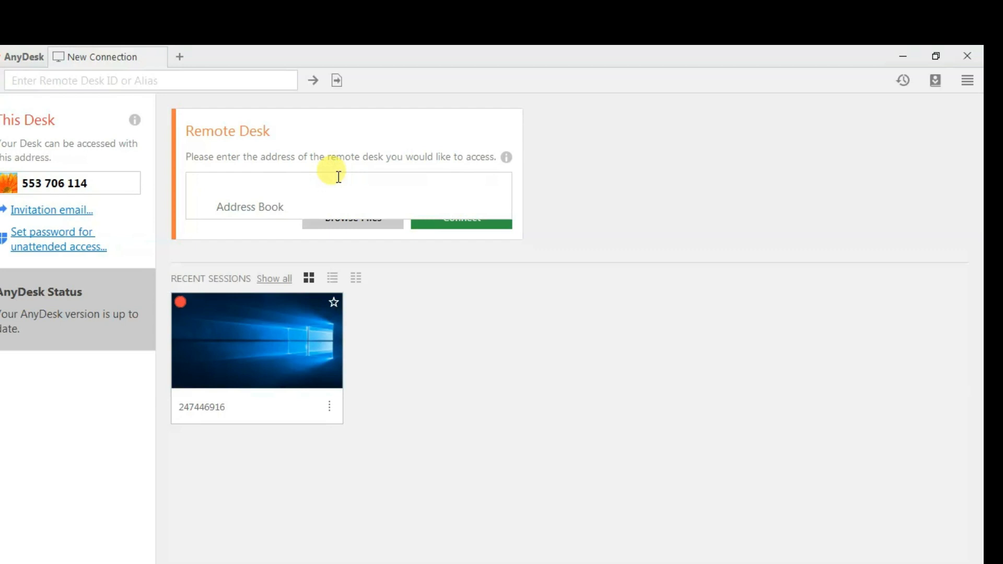
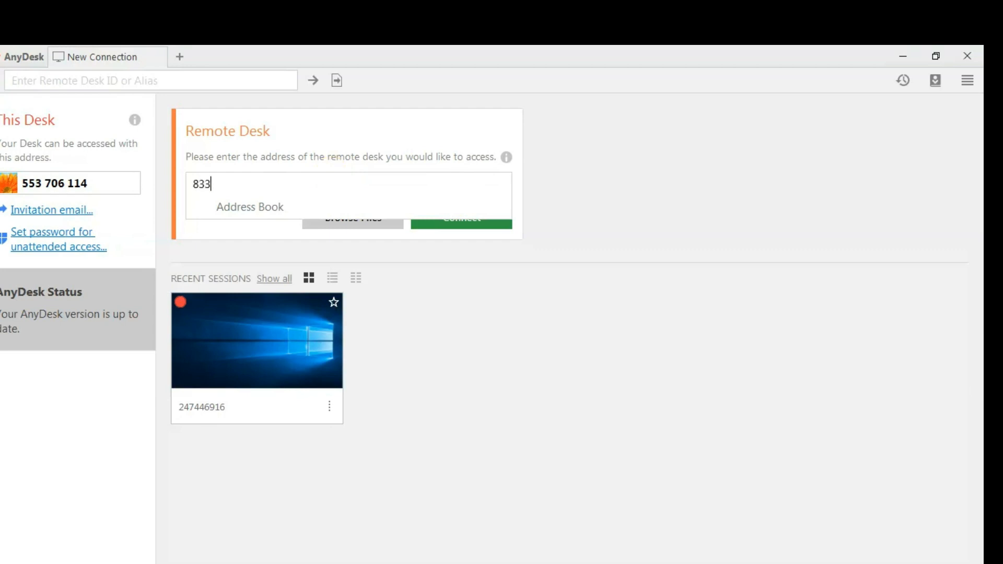
pyautogui.press('Return')
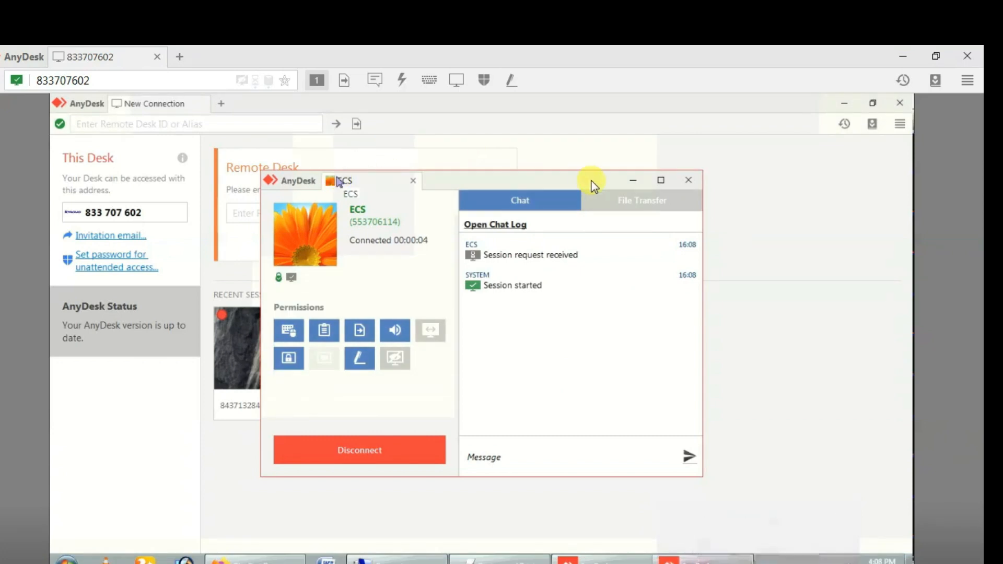
# Hide the remote AnyDesk windows, close Firefox's tabs, and restore the Devices and Printers window.
pyautogui.click(633, 180)
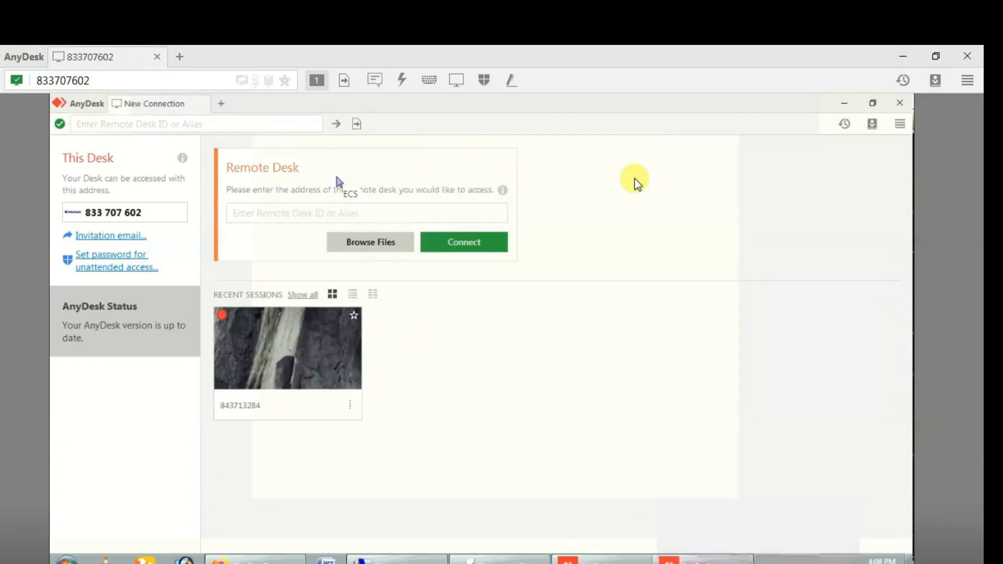
pyautogui.click(845, 107)
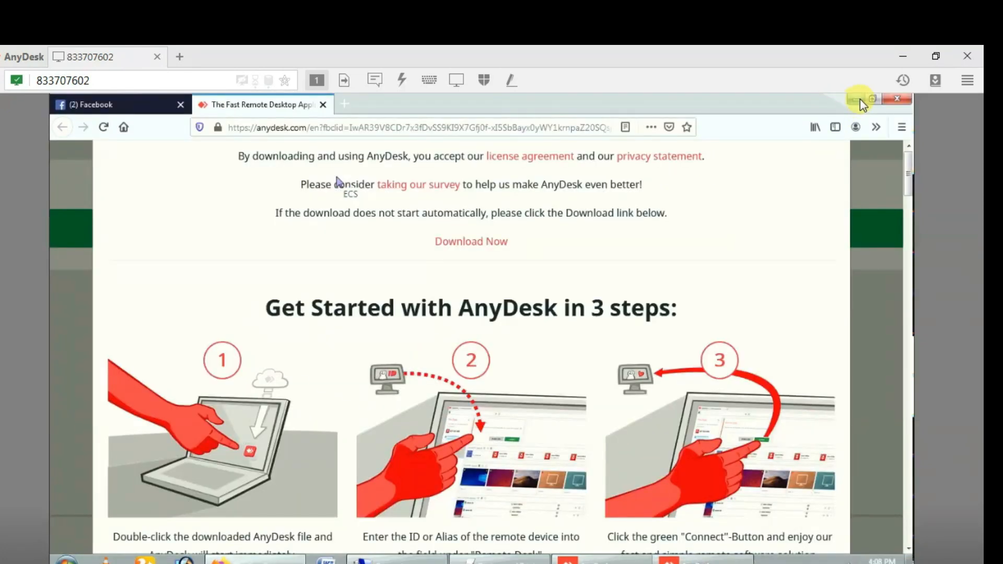
pyautogui.click(896, 99)
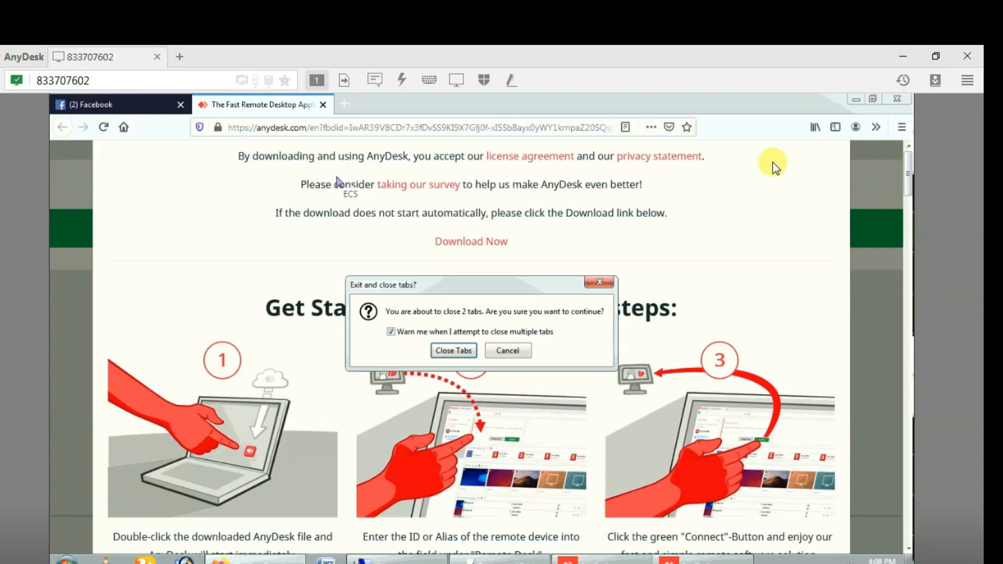
pyautogui.click(439, 354)
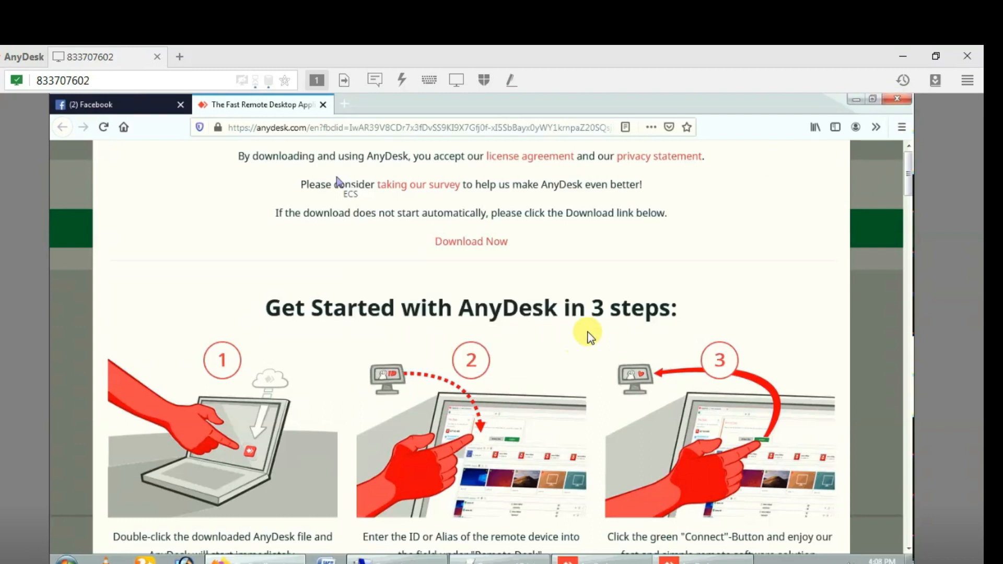
pyautogui.click(863, 98)
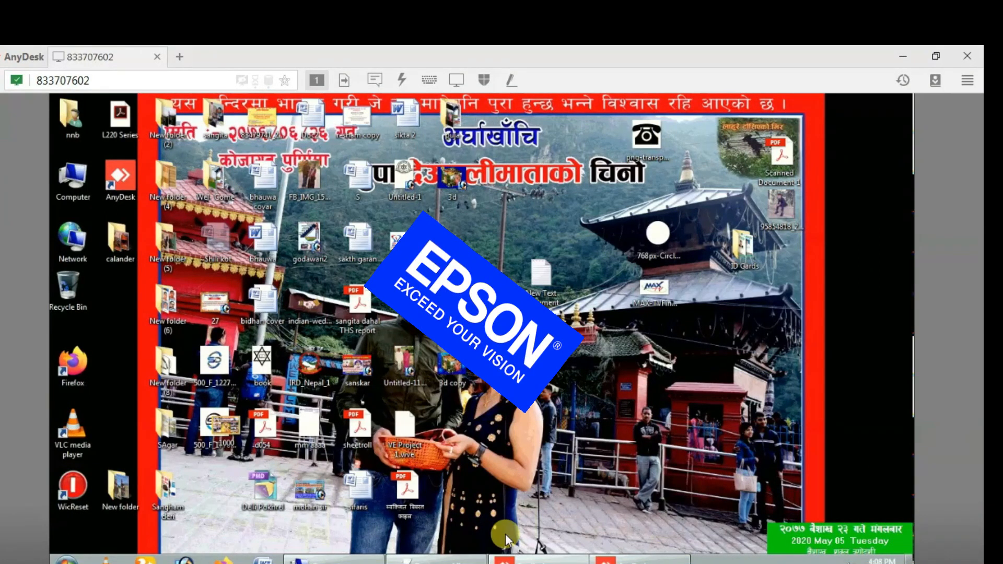
pyautogui.moveTo(421, 560)
pyautogui.click(430, 499)
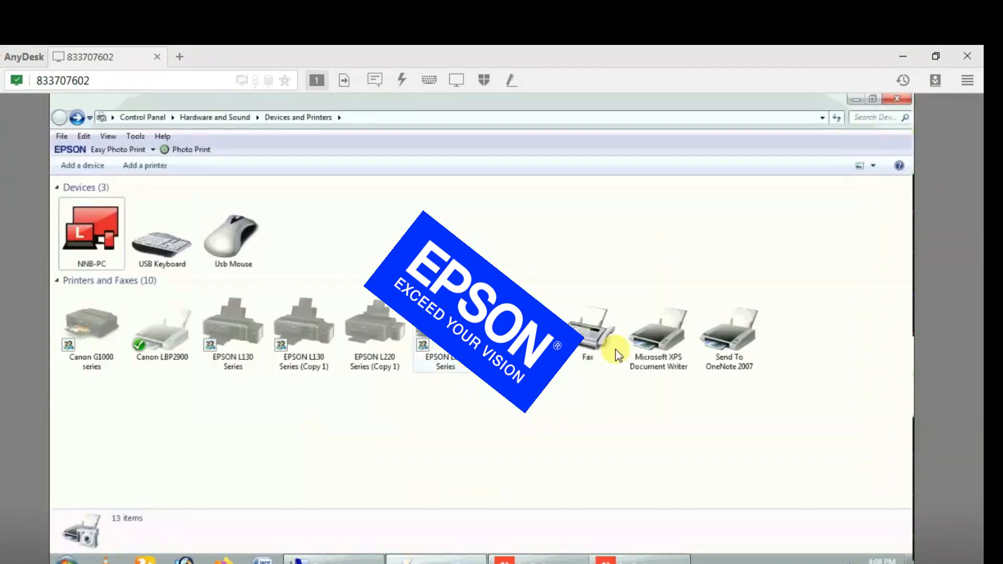
pyautogui.click(368, 354)
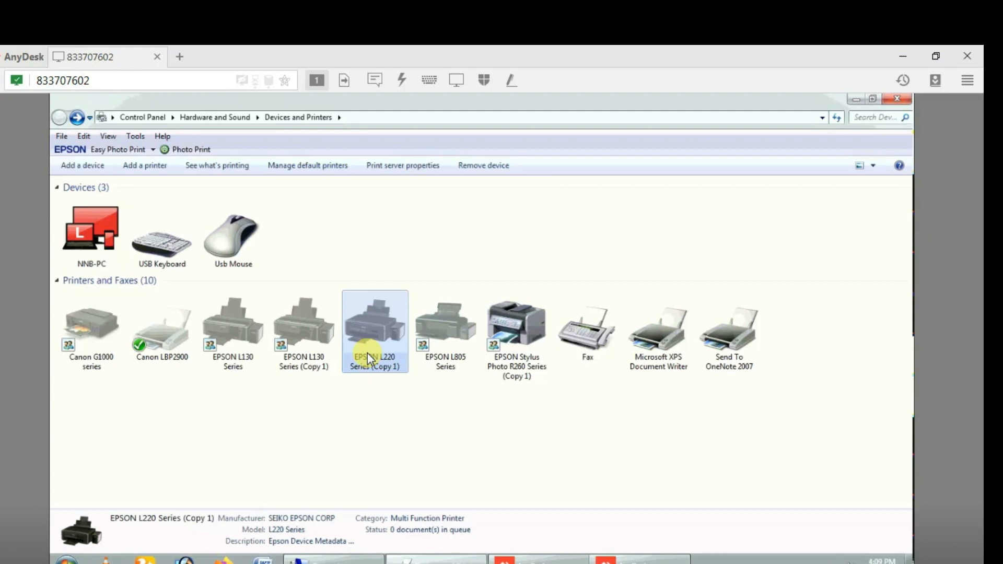
pyautogui.click(516, 329)
pyautogui.rightClick(516, 329)
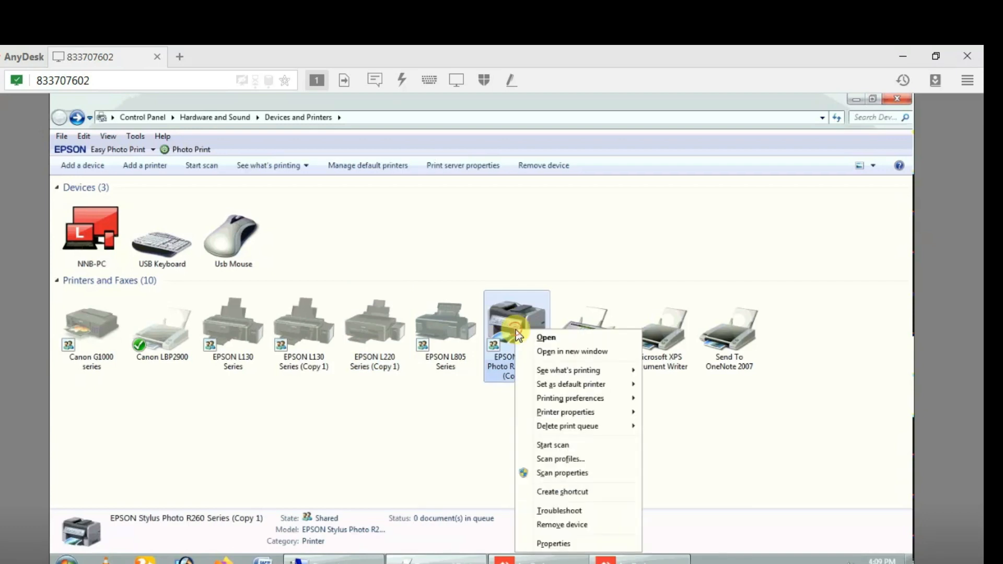
pyautogui.moveTo(603, 371)
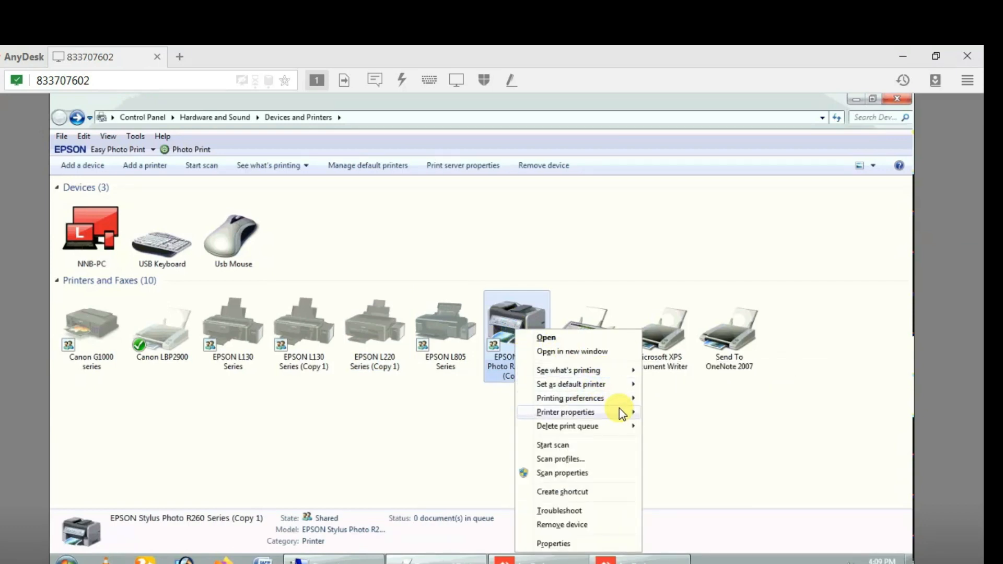
pyautogui.moveTo(618, 409)
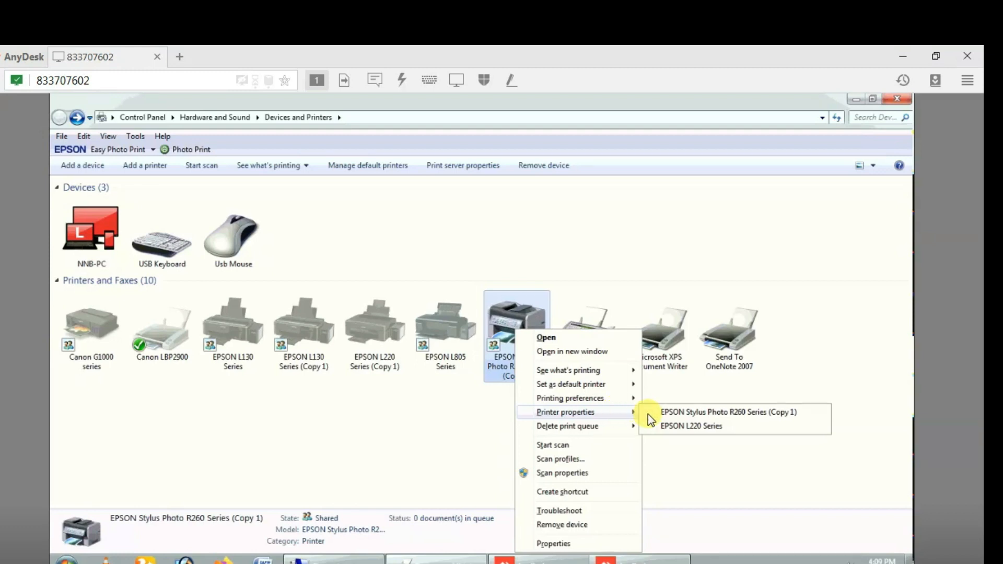
pyautogui.moveTo(625, 432)
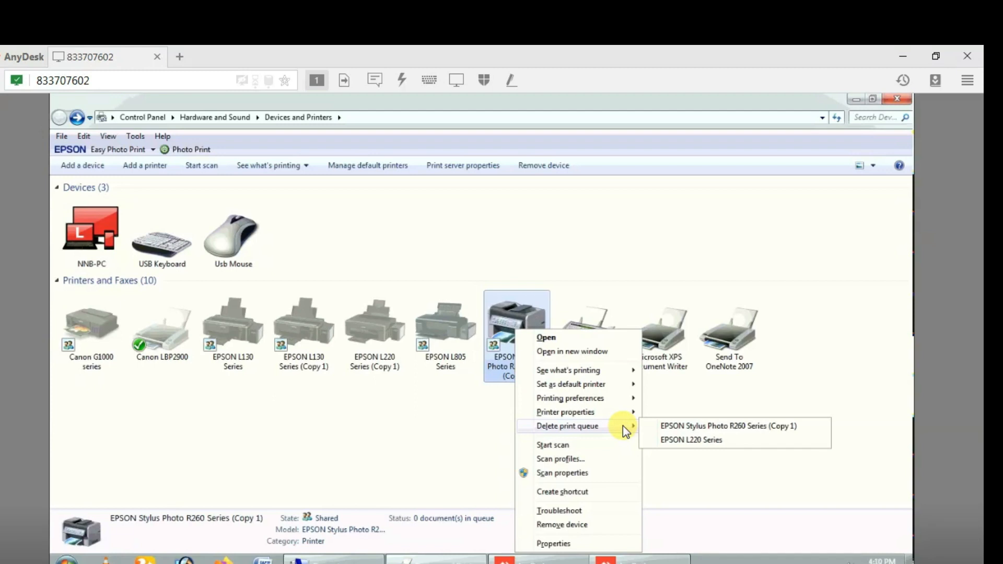
pyautogui.click(458, 450)
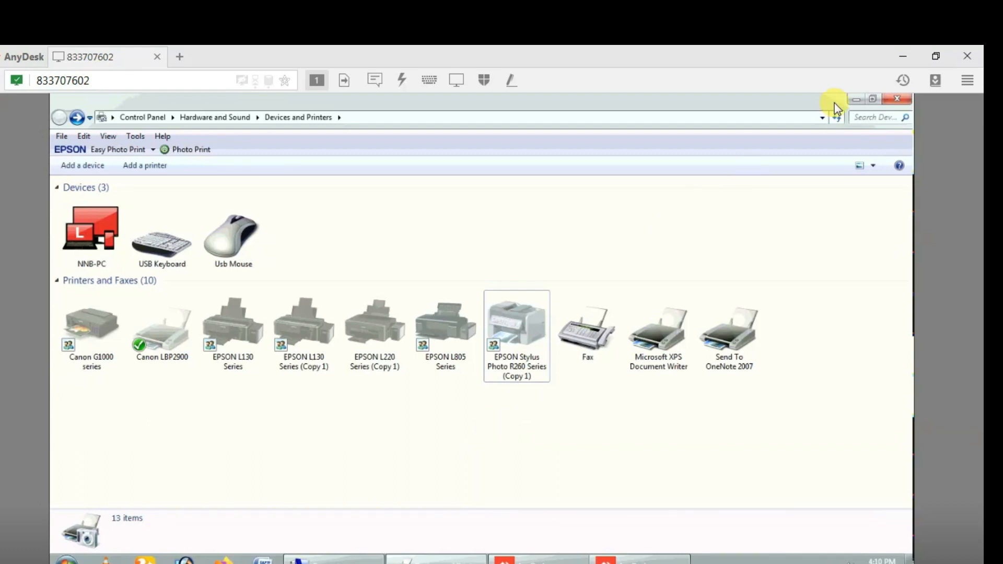
# Select the three files in D:\printer\EPSON Adjustment Program\L130-L220, then minimize Explorer.
pyautogui.click(856, 100)
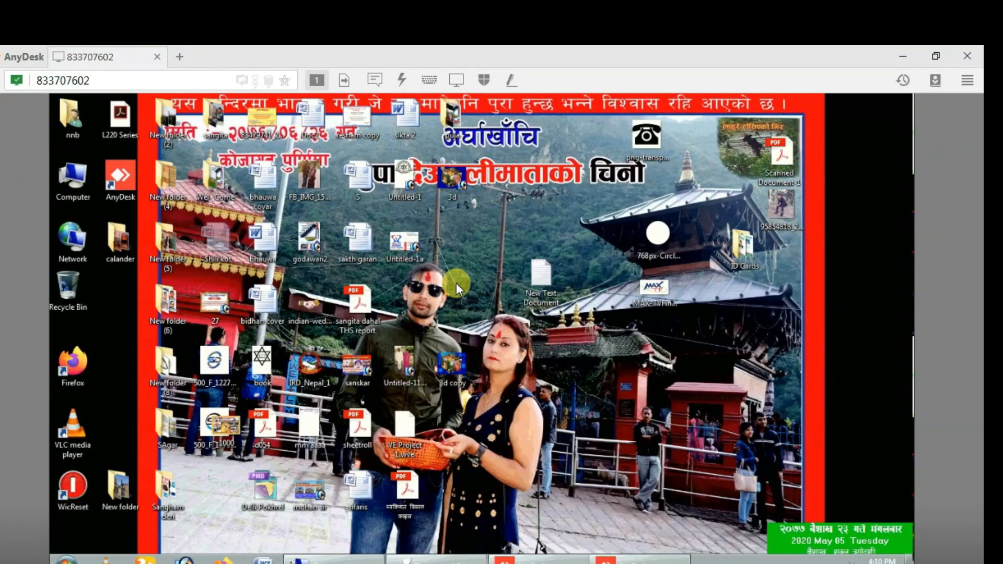
pyautogui.click(67, 560)
pyautogui.click(227, 422)
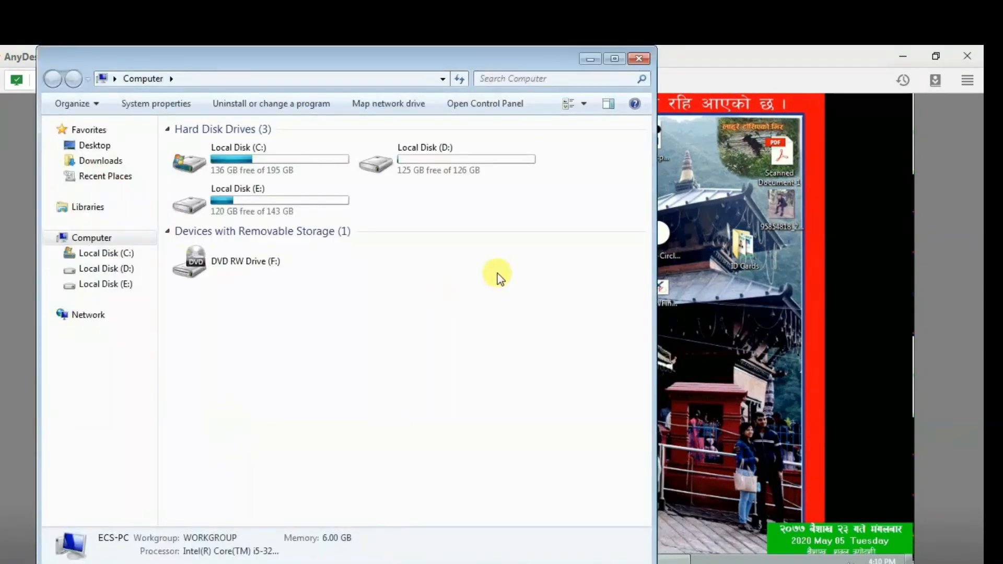
pyautogui.doubleClick(400, 174)
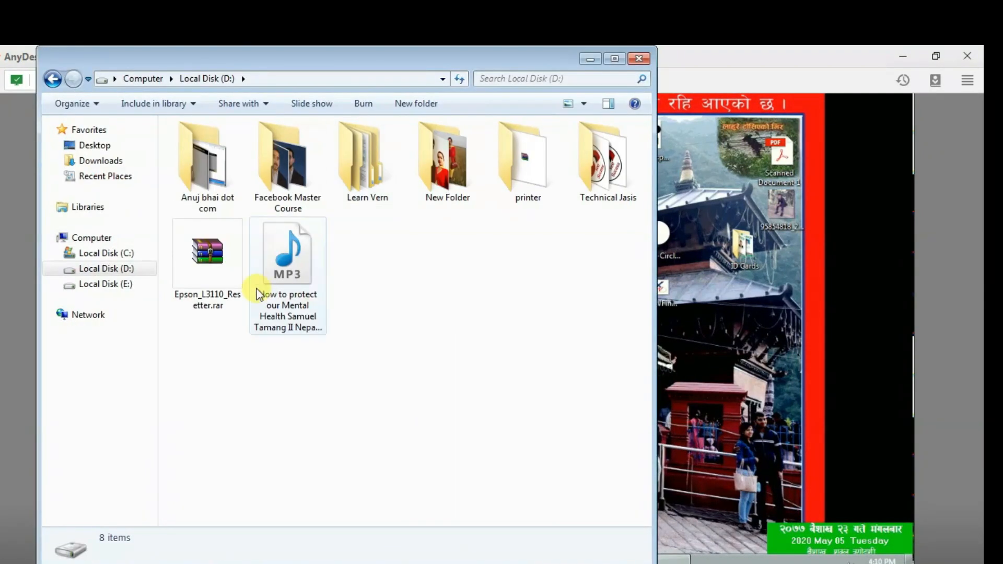
pyautogui.doubleClick(507, 155)
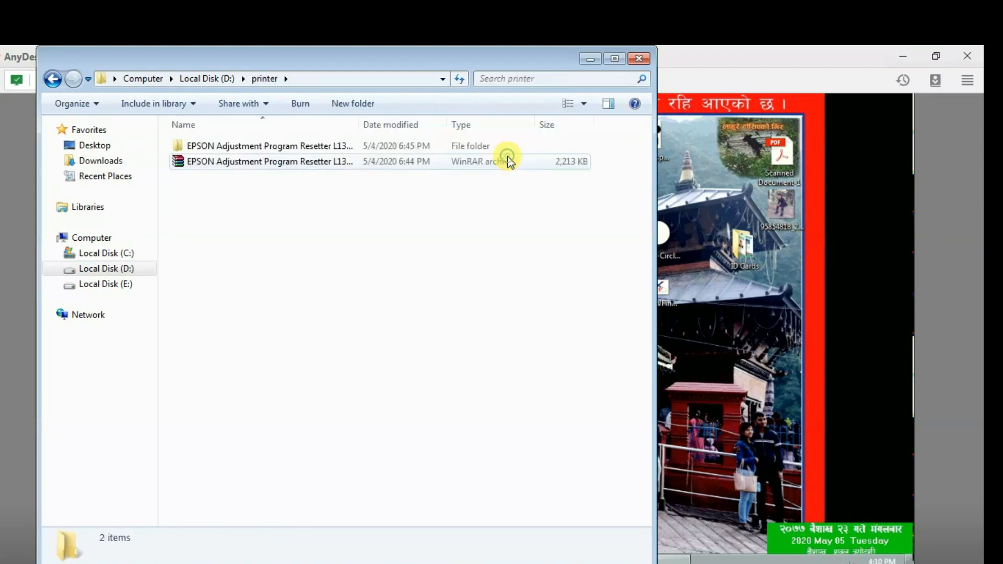
pyautogui.doubleClick(303, 146)
pyautogui.doubleClick(299, 146)
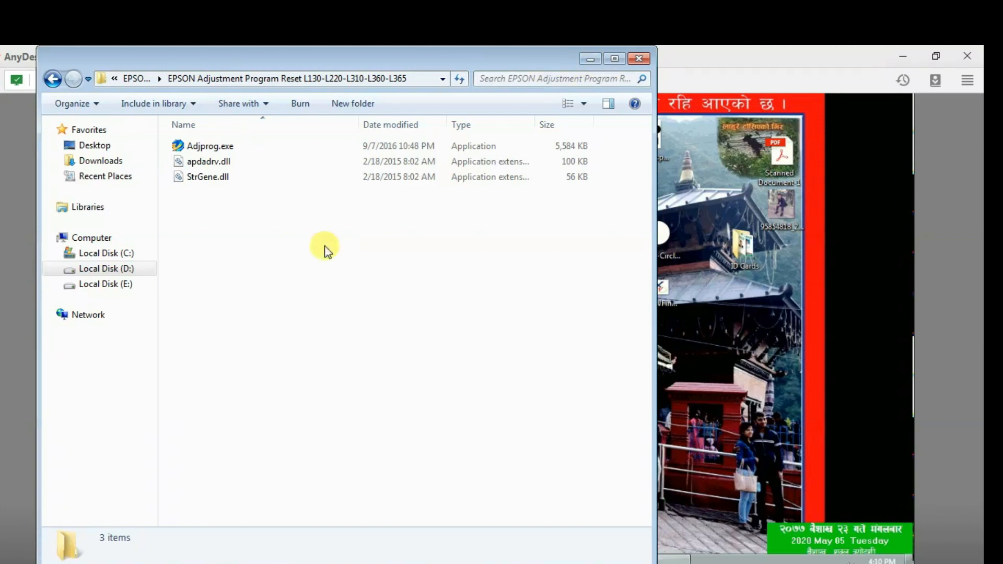
pyautogui.moveTo(188, 196); pyautogui.dragTo(181, 111)
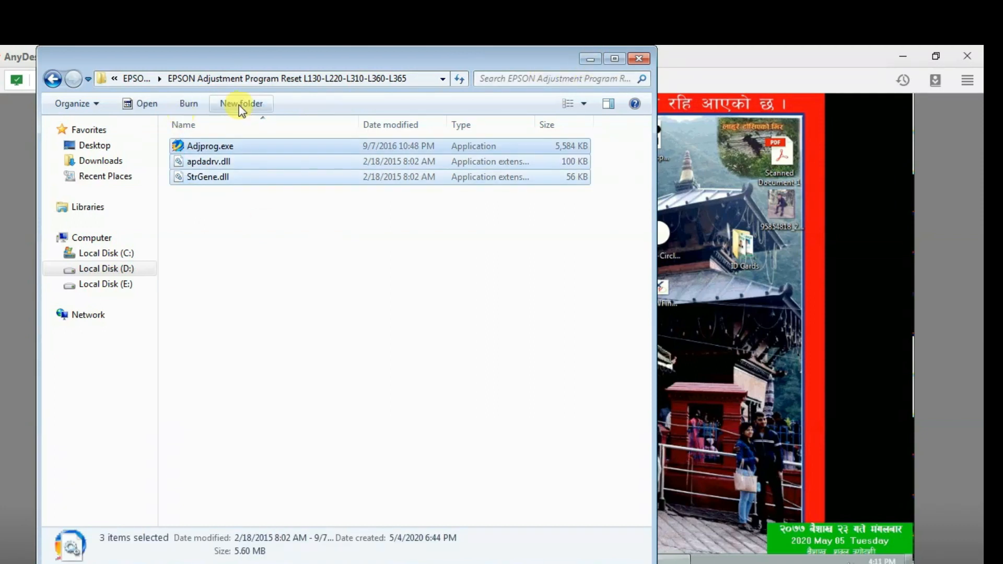
pyautogui.click(588, 59)
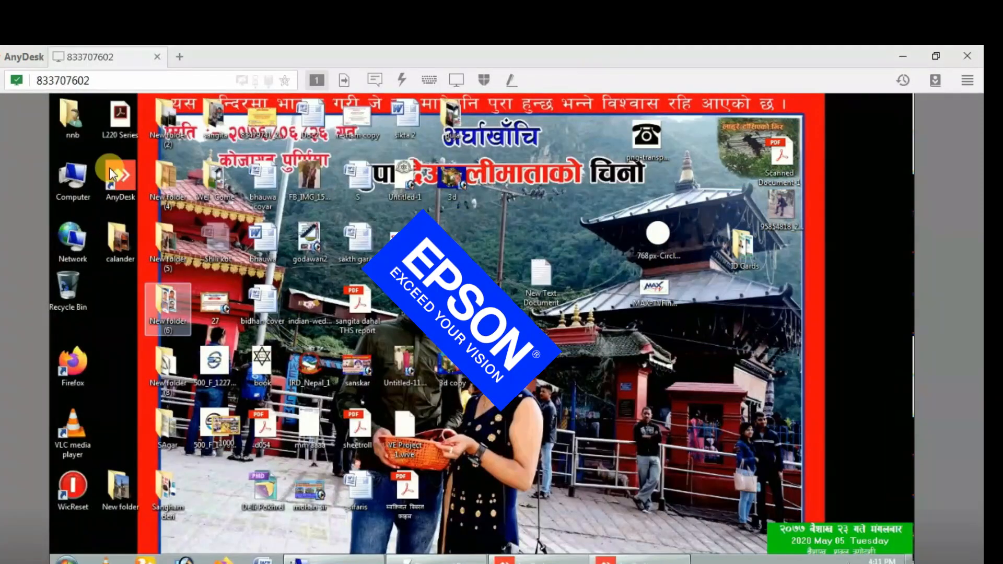
# Paste Adjprog, apdadrv.dll and StrGene.dll onto the remote PC, past the C: access-denied error.
pyautogui.click(63, 160)
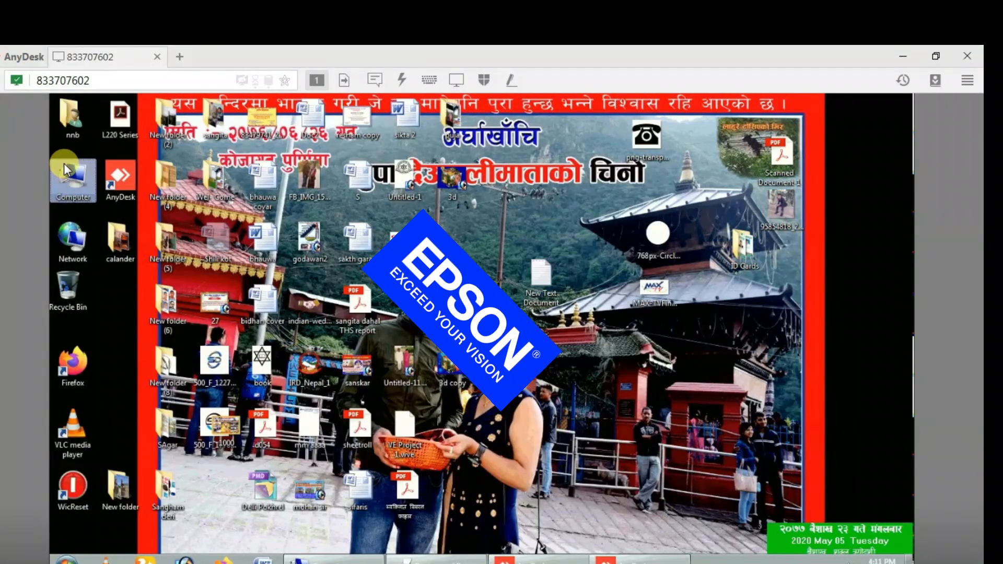
pyautogui.doubleClick(64, 163)
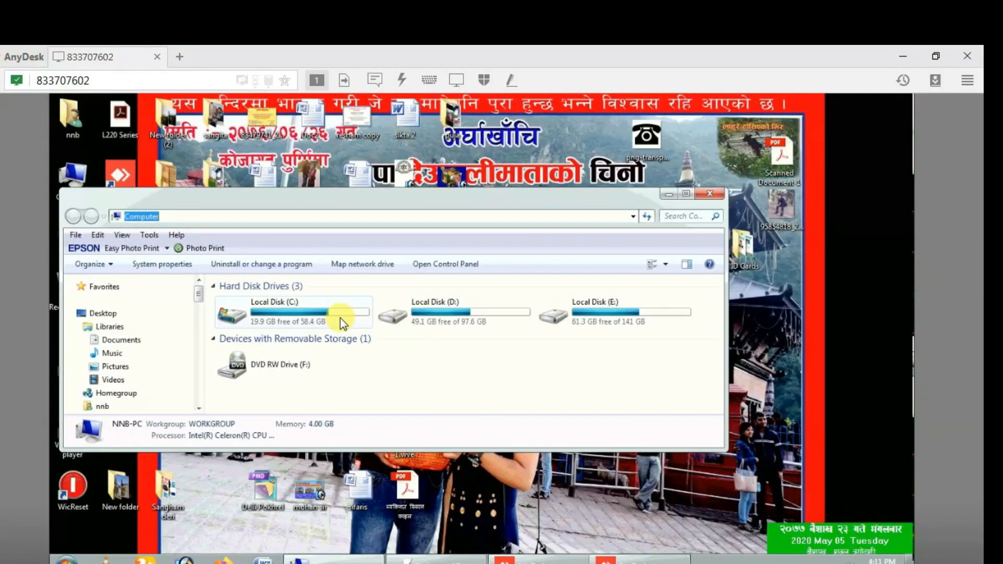
pyautogui.doubleClick(332, 312)
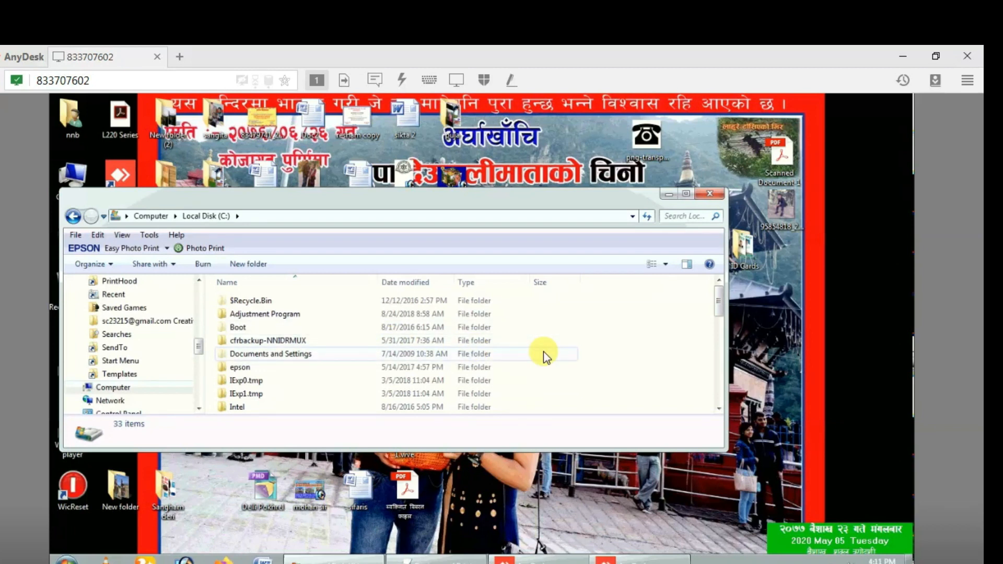
pyautogui.hotkey('ctrl', 'v')
pyautogui.click(568, 328)
pyautogui.click(568, 328)
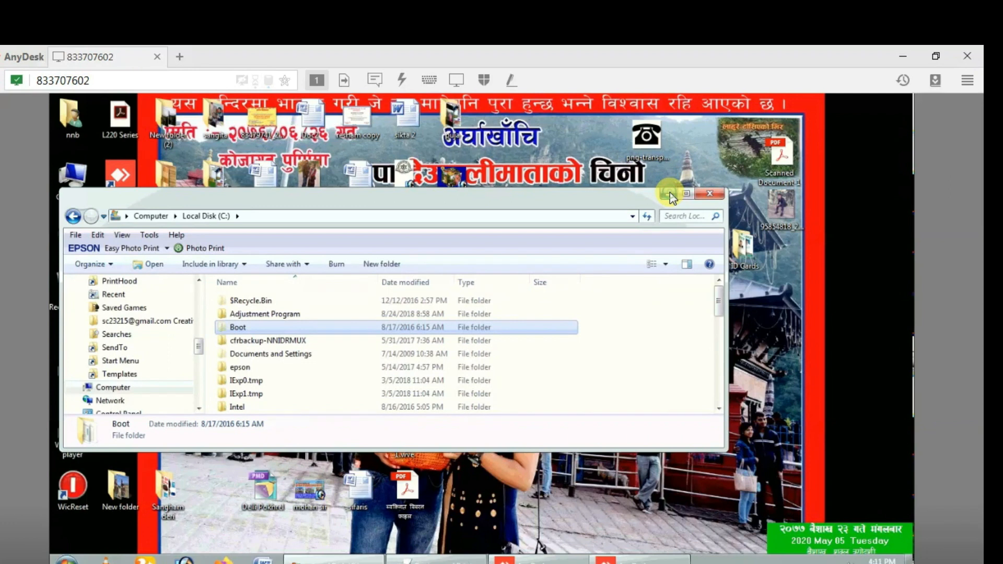
pyautogui.click(669, 195)
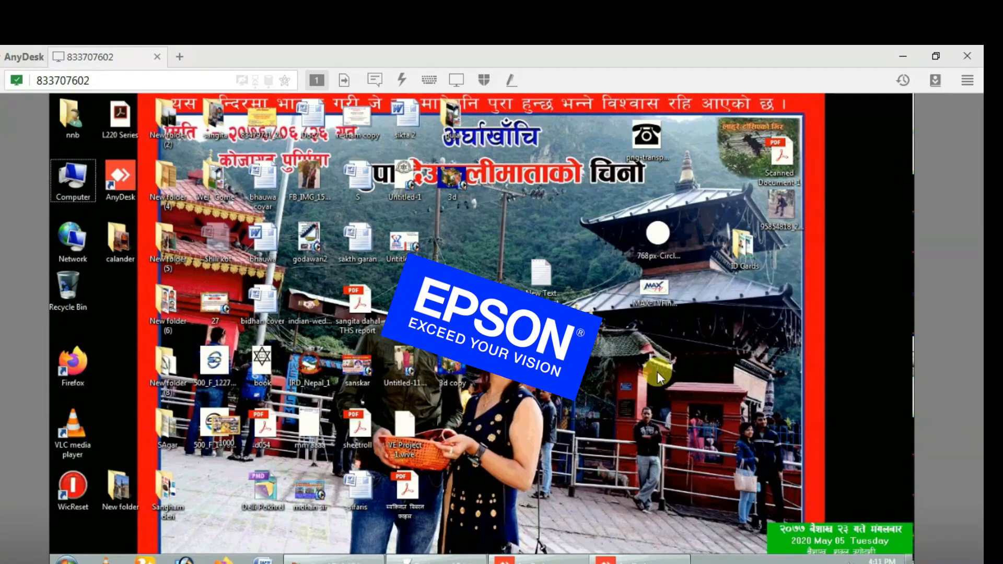
pyautogui.click(557, 277)
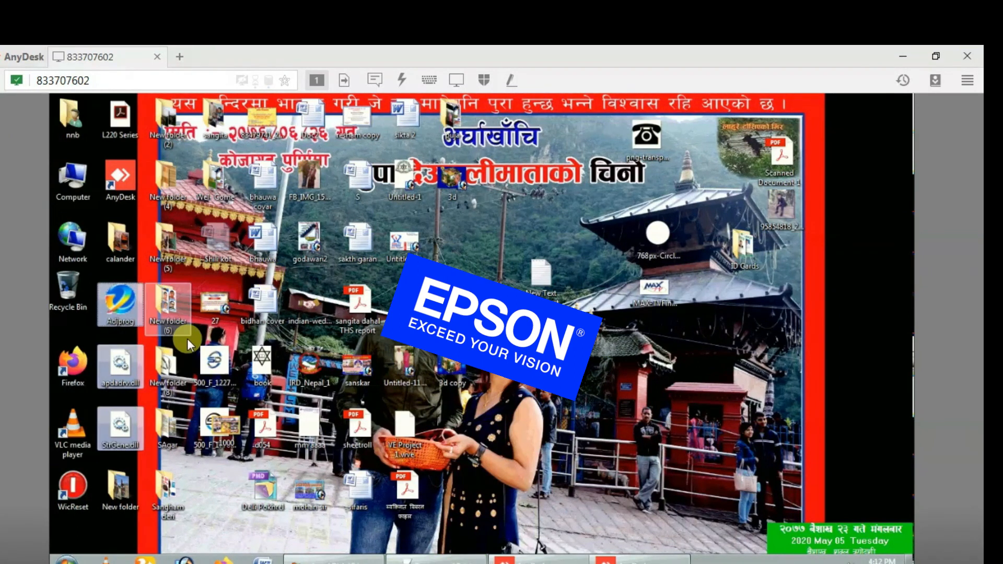
# In Particular adjustment mode choose model L220 and port USB001 (L220 Series), then Waste ink pad counter.
pyautogui.click(199, 331)
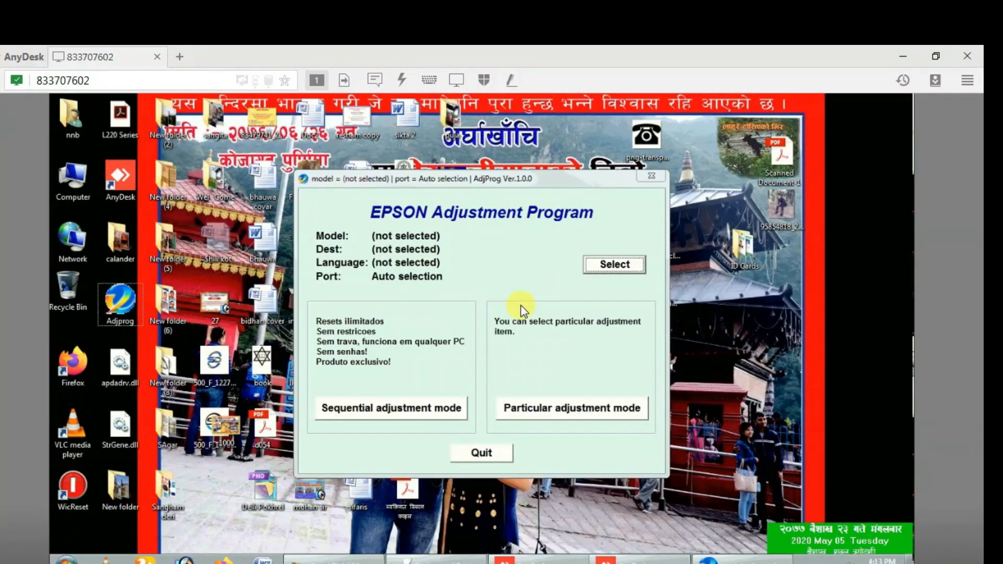
pyautogui.click(575, 407)
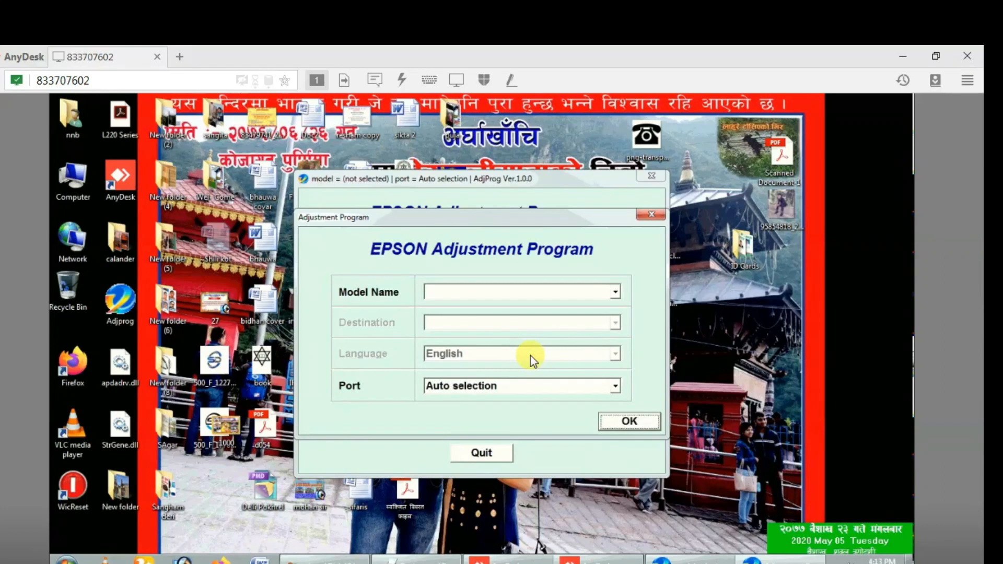
pyautogui.click(549, 291)
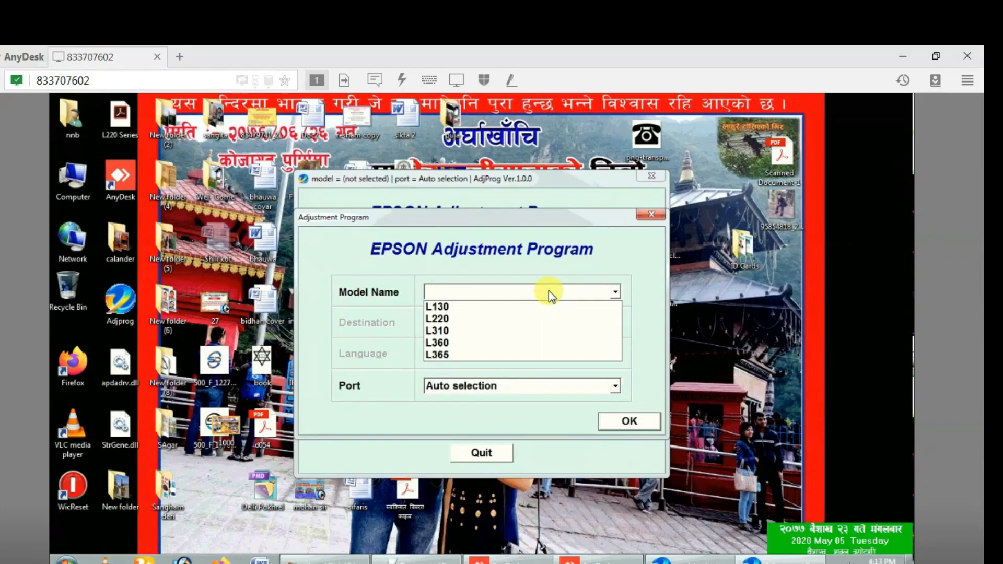
pyautogui.click(438, 318)
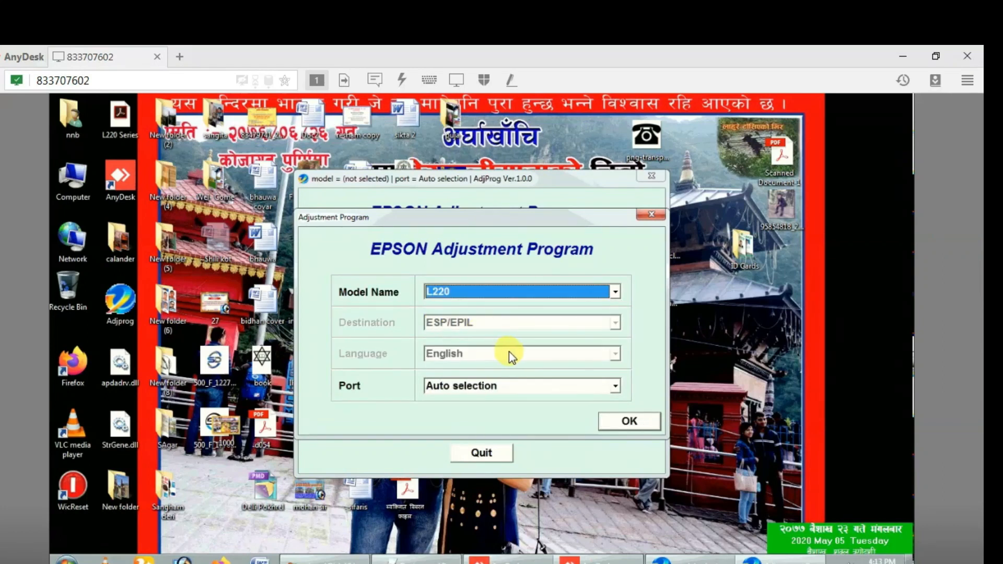
pyautogui.click(529, 384)
pyautogui.click(510, 404)
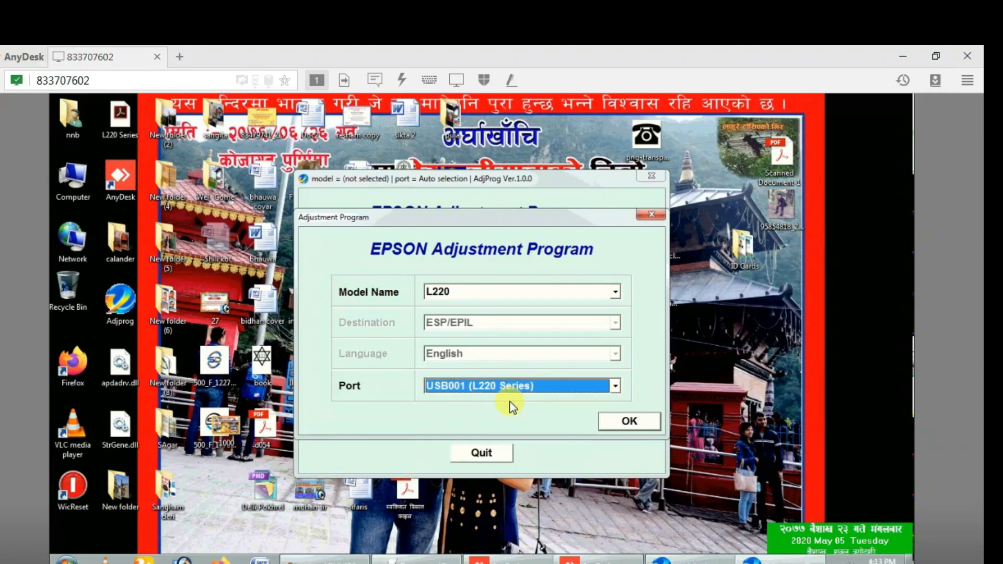
pyautogui.click(626, 422)
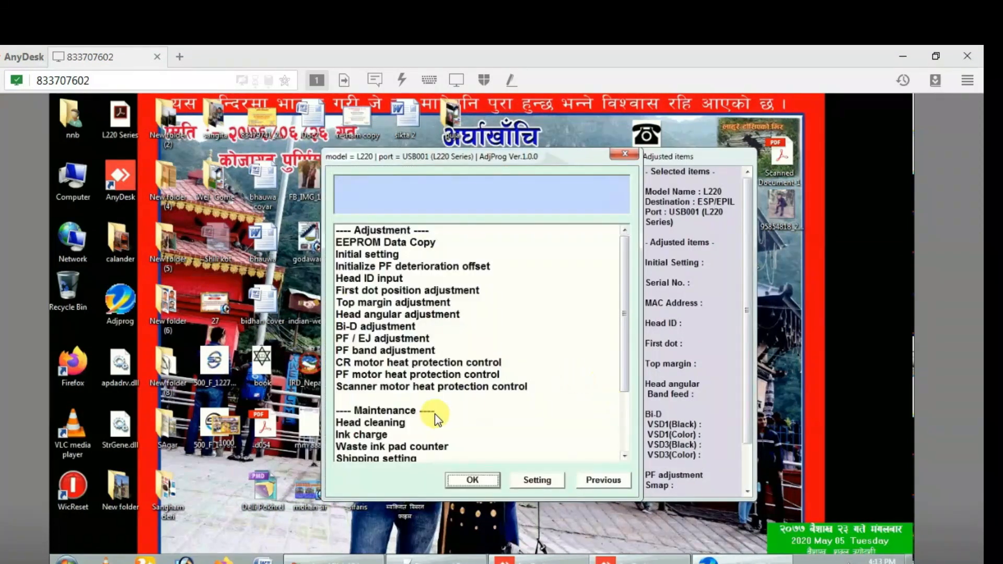
pyautogui.click(398, 446)
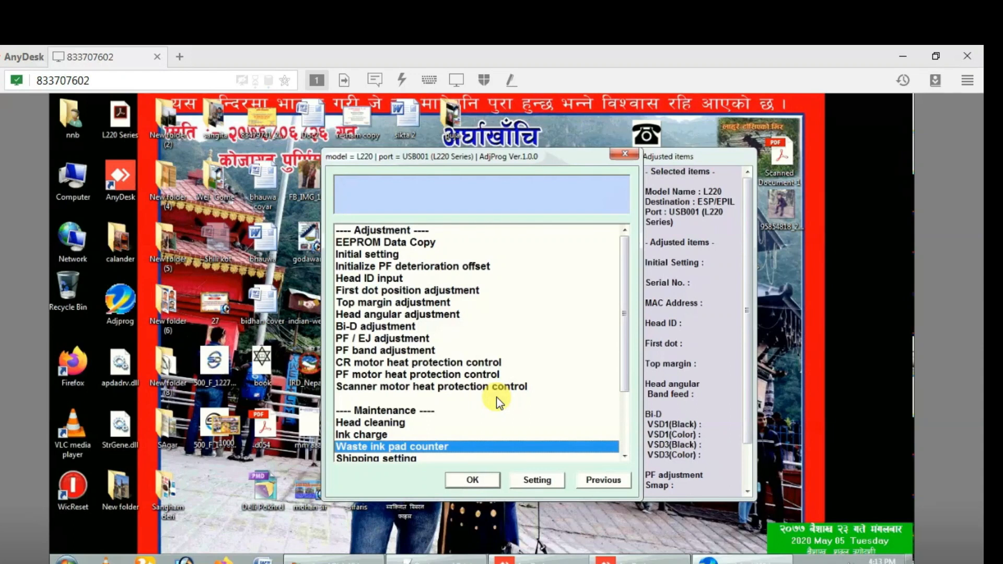
# Check the main pad counter's current value: 6207 points (100 %).
pyautogui.doubleClick(427, 446)
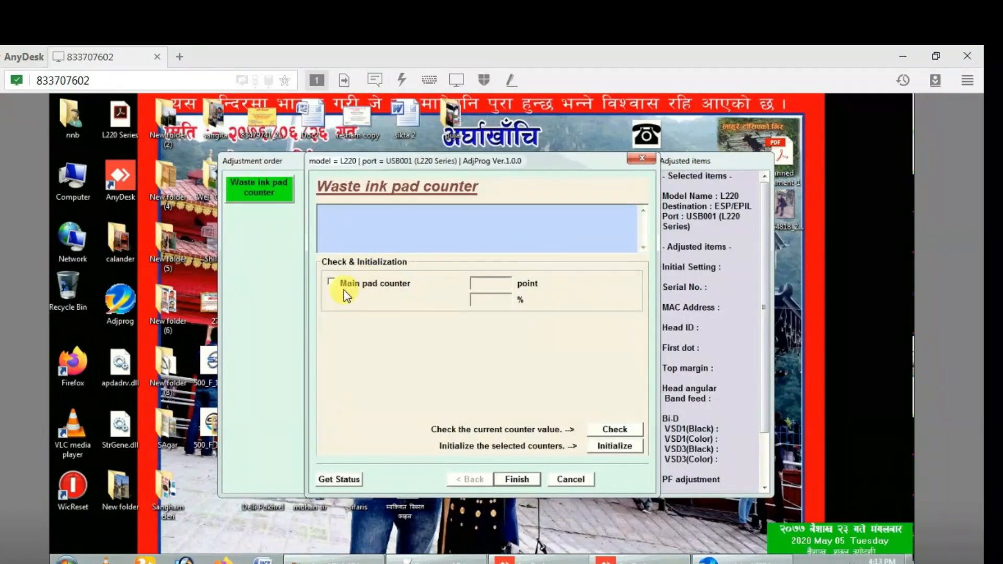
pyautogui.click(330, 282)
pyautogui.click(616, 433)
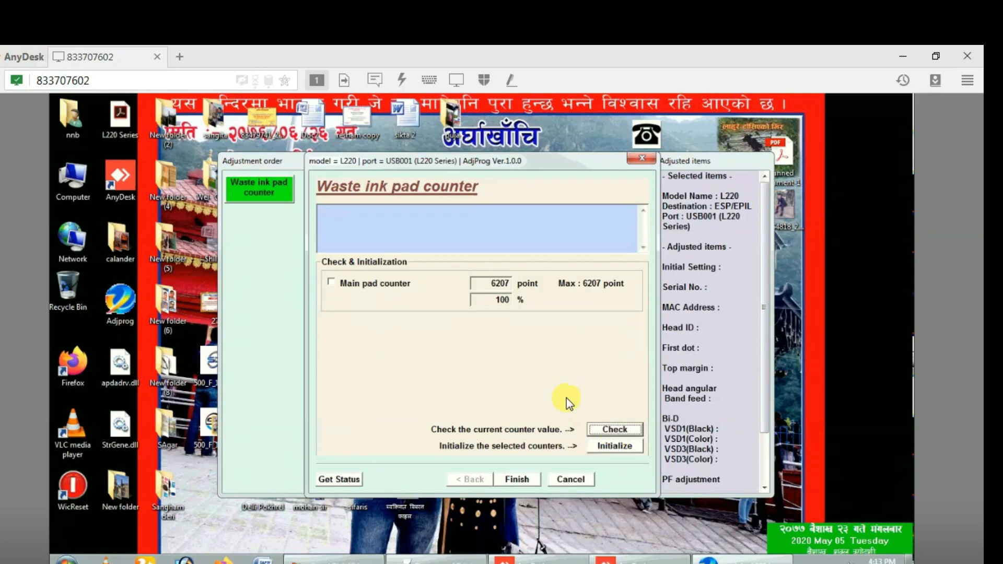
# Initialize the main pad counter to 0 and acknowledge the turn-off and reboot messages.
pyautogui.click(340, 282)
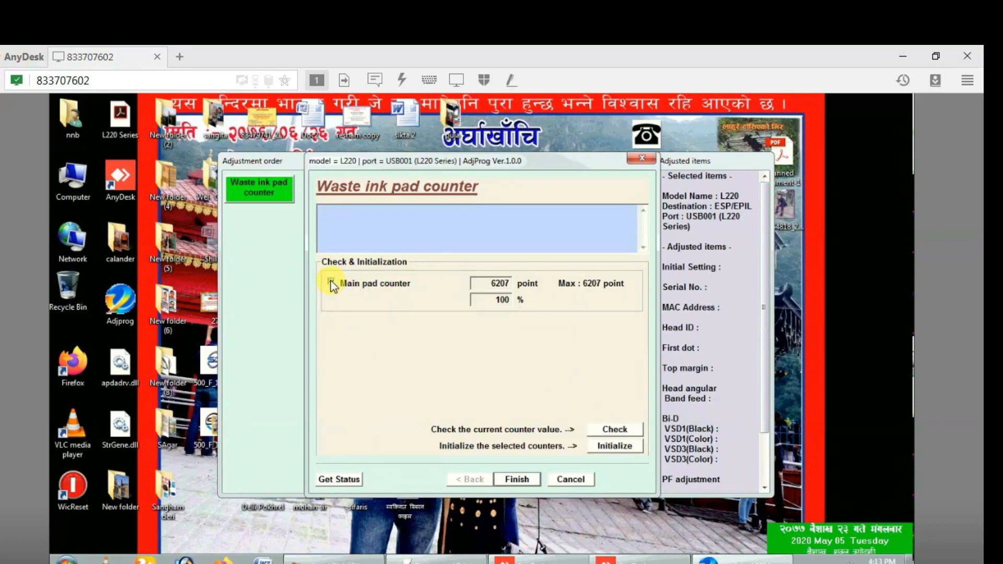
pyautogui.click(613, 446)
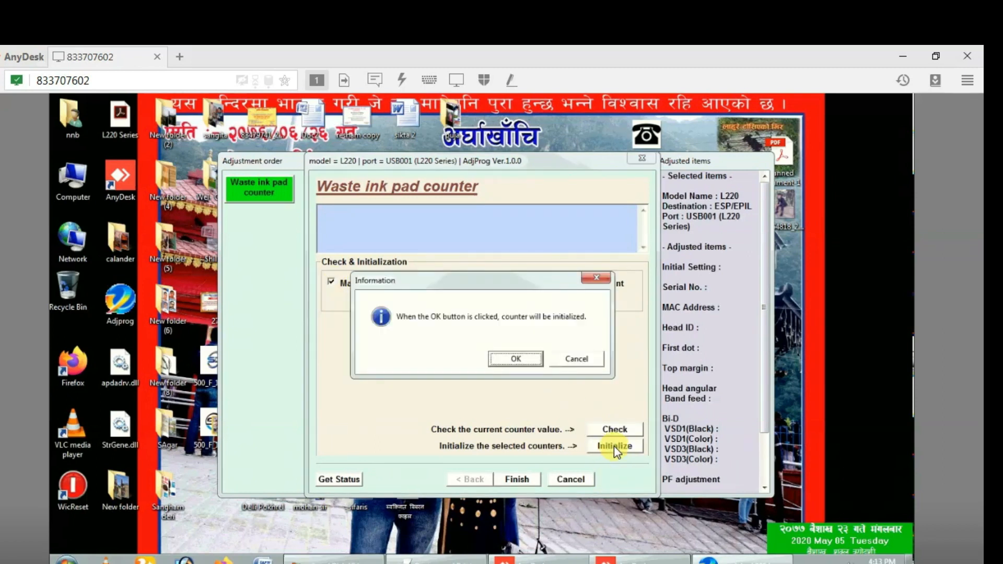
pyautogui.click(524, 361)
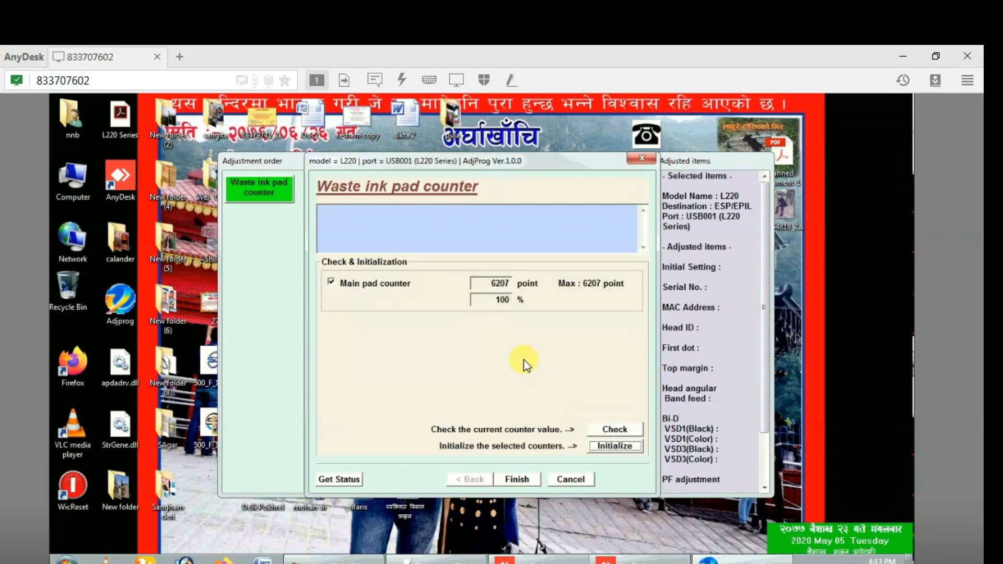
pyautogui.click(524, 361)
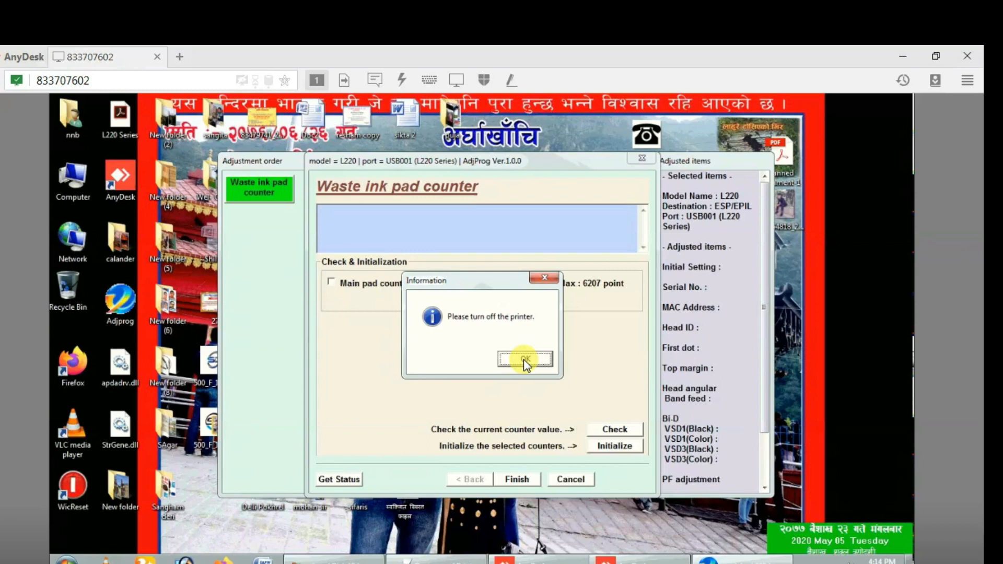
pyautogui.click(524, 360)
pyautogui.click(524, 360)
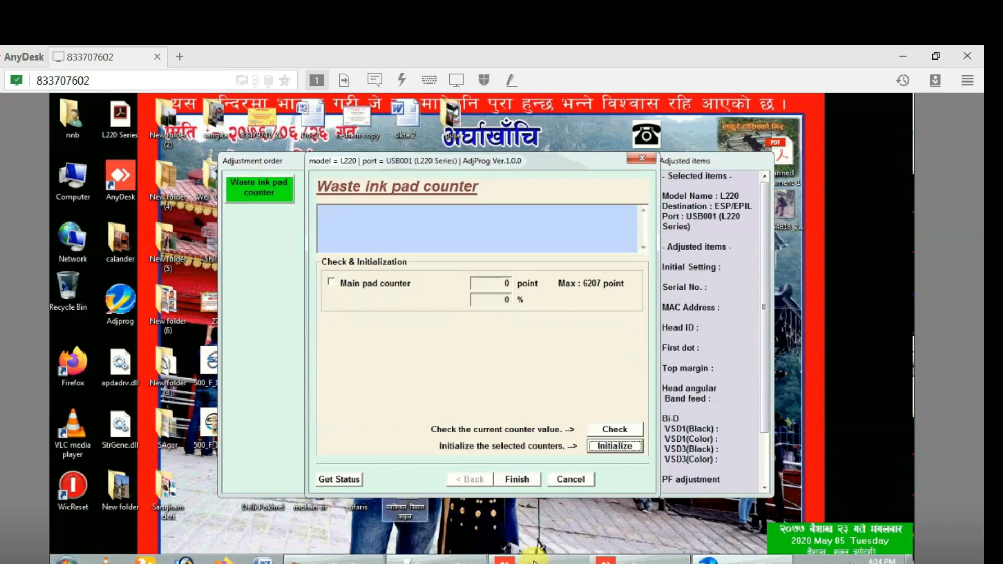
pyautogui.moveTo(436, 561)
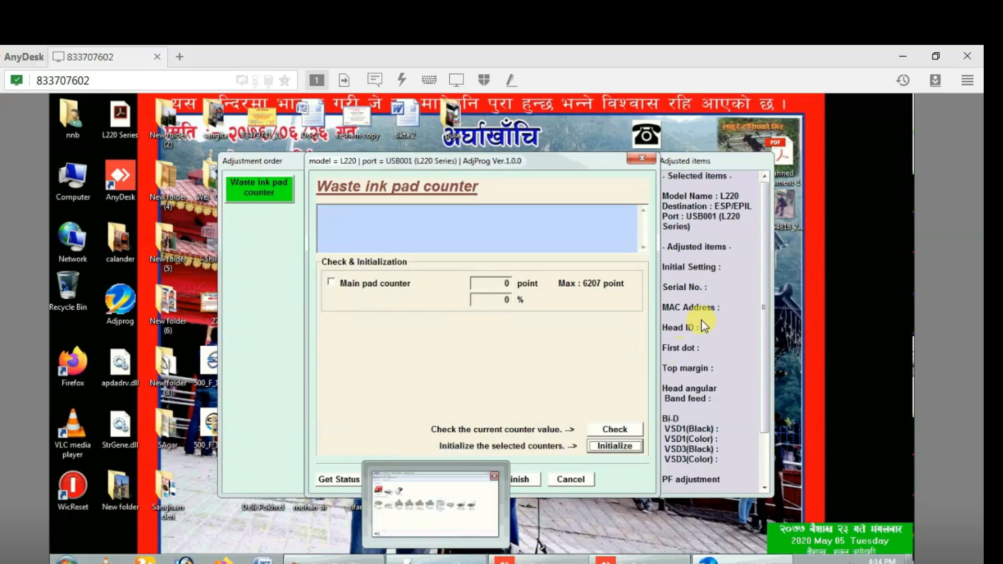
# Close the waste ink counter page, the adjustment item list and the EPSON Adjustment Program.
pyautogui.click(634, 158)
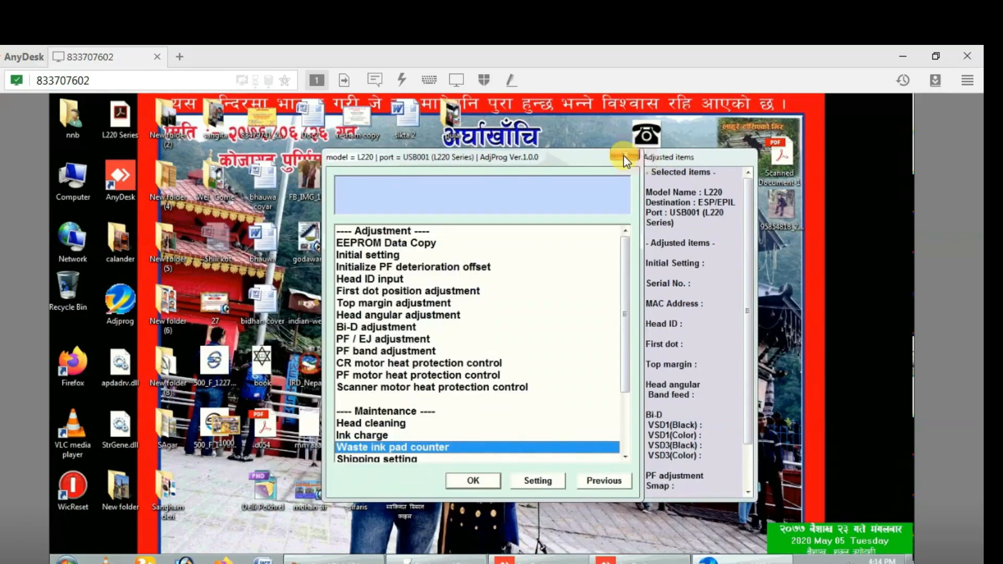
pyautogui.click(625, 157)
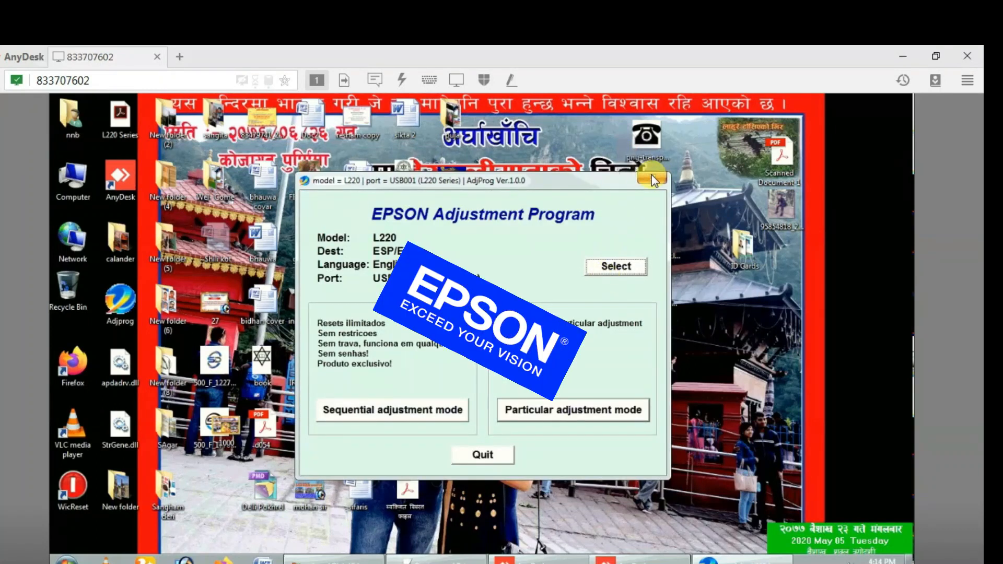
pyautogui.click(651, 179)
# Delete Adjprog, apdadrv.dll and StrGene.dll from the remote desktop.
pyautogui.moveTo(139, 465); pyautogui.dragTo(126, 318)
pyautogui.press('Delete')
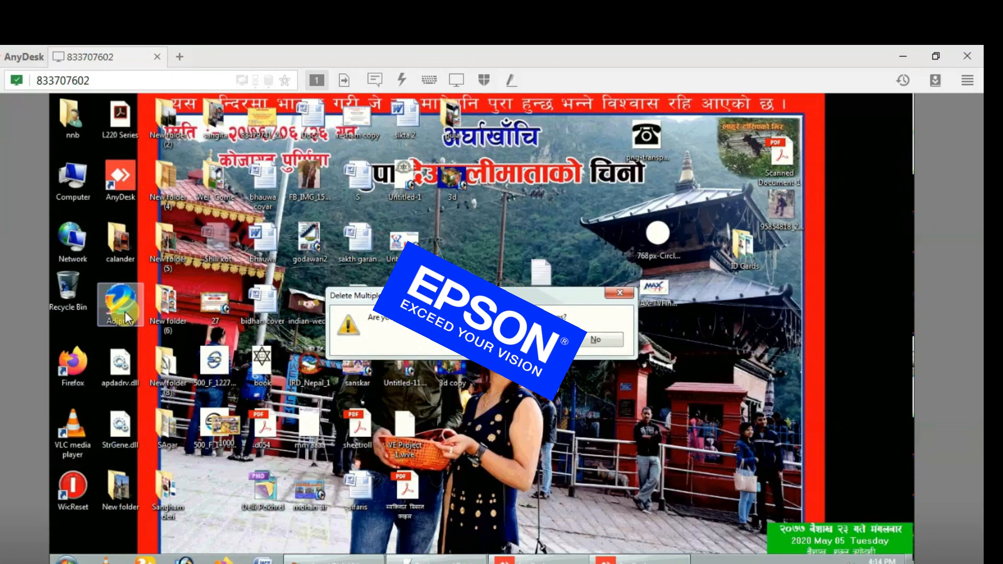
pyautogui.press('Return')
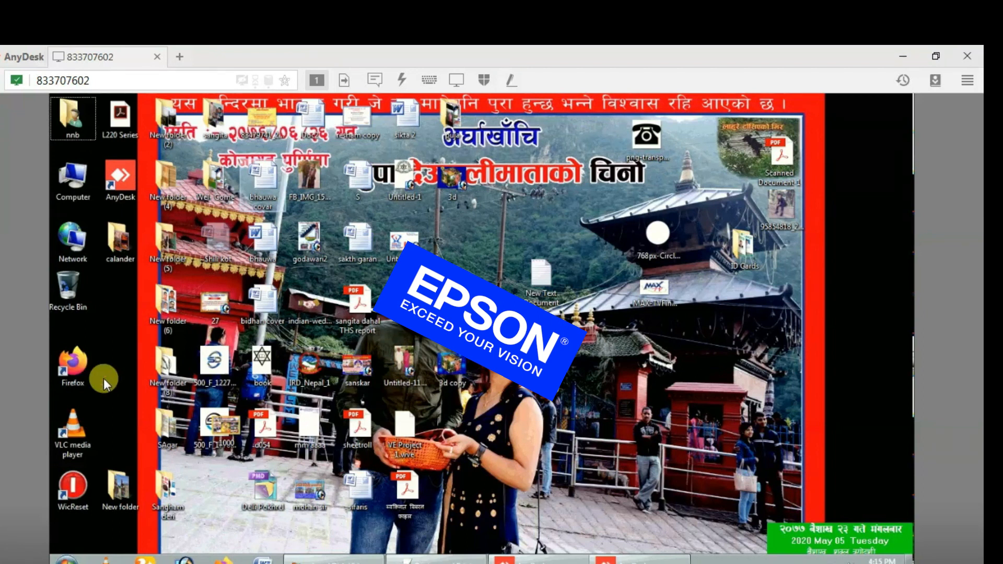
# From the Epson printer's context menu, open Printer properties for the EPSON L220 Series.
pyautogui.click(439, 559)
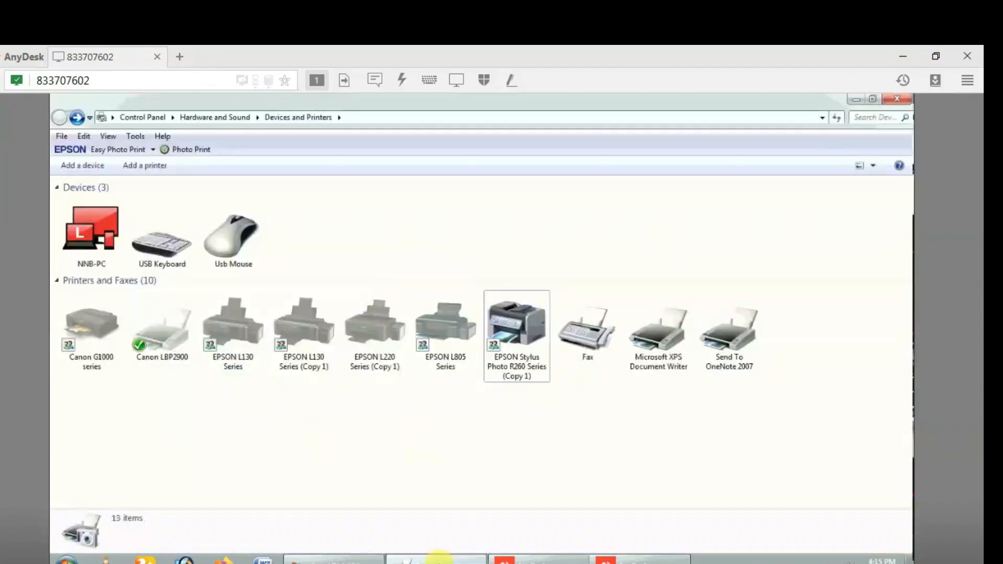
pyautogui.click(506, 329)
pyautogui.rightClick(507, 330)
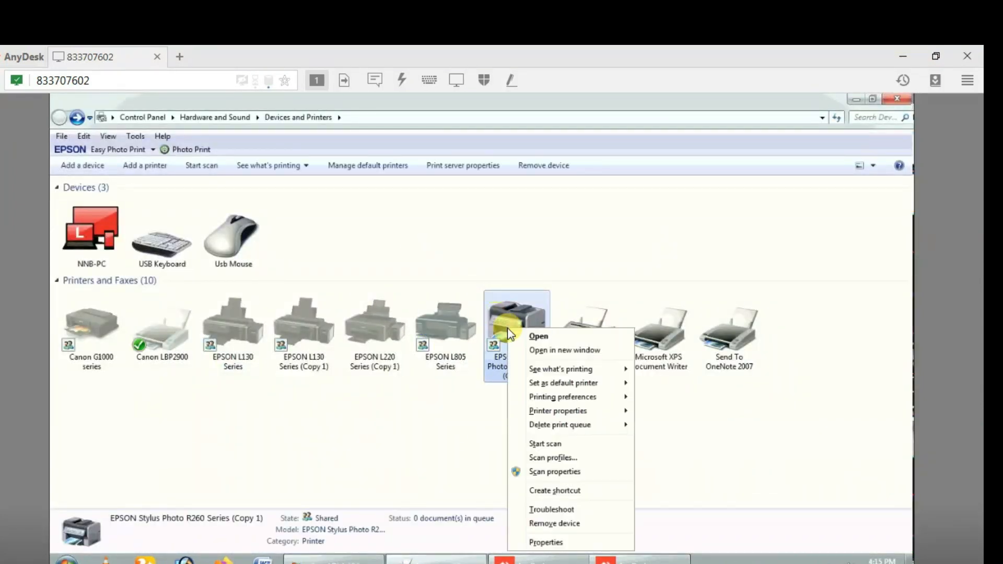
pyautogui.moveTo(584, 414)
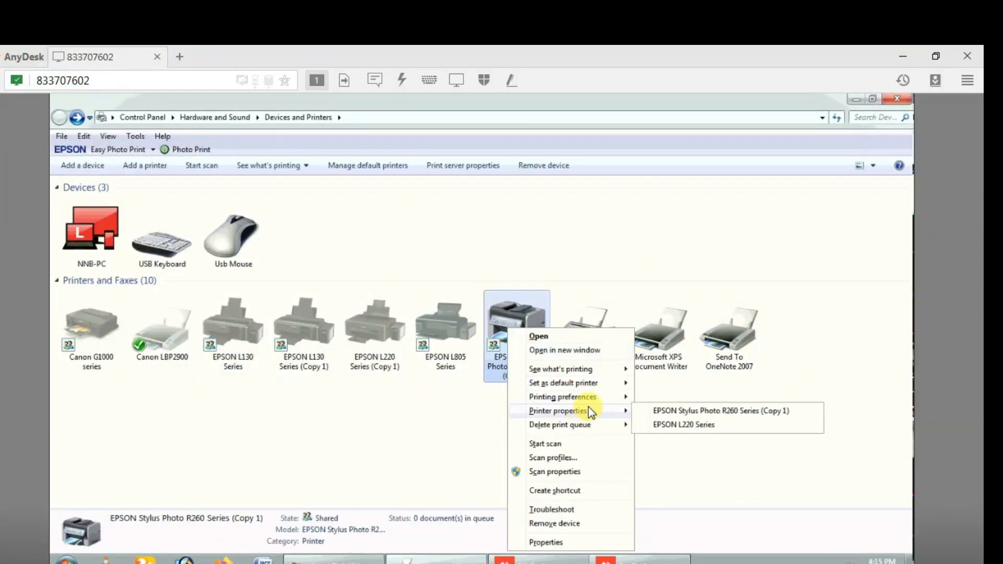
pyautogui.click(666, 424)
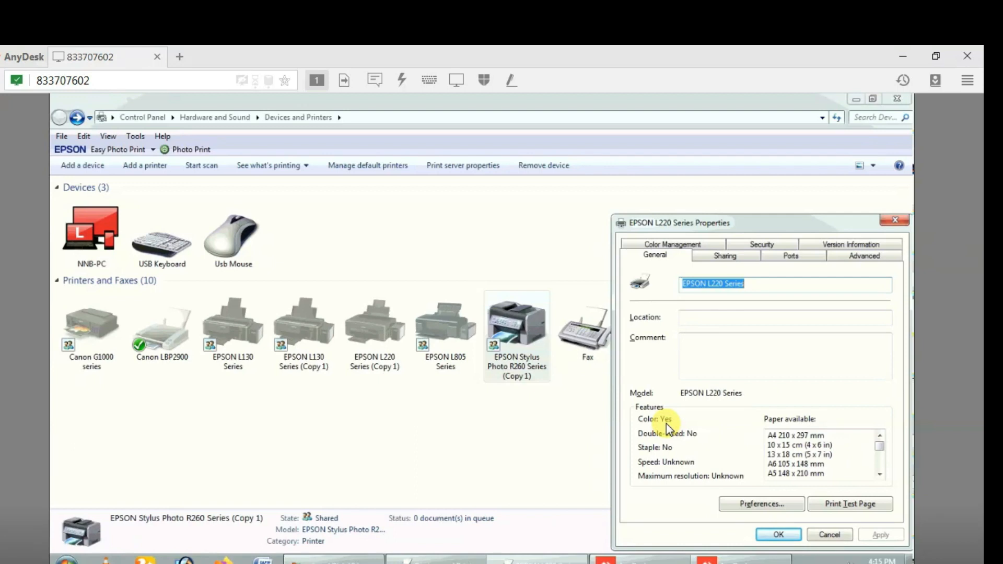
# Print a test page on the L220, dismiss the ink warning and notice, and position the USB001 status window.
pyautogui.click(839, 506)
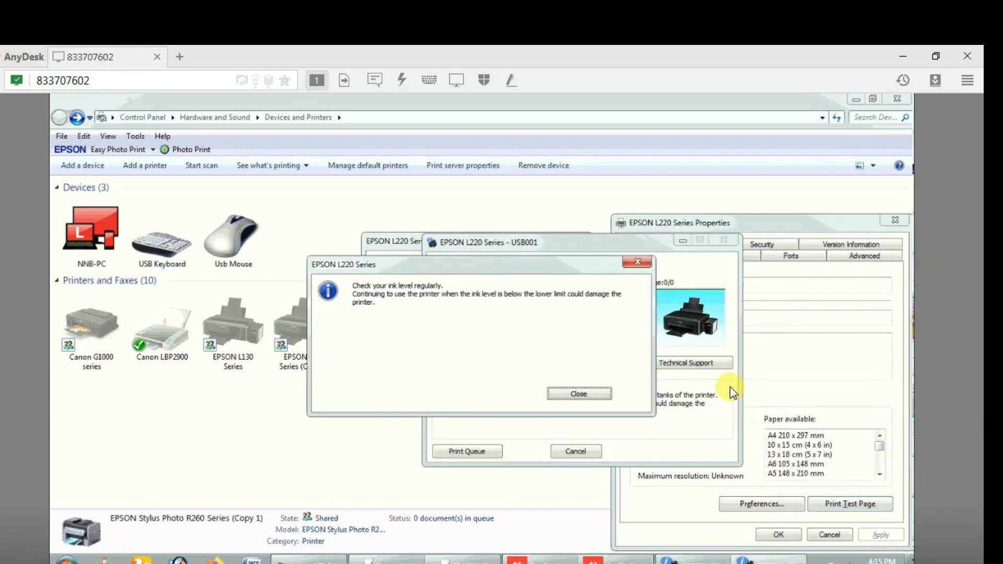
pyautogui.click(602, 392)
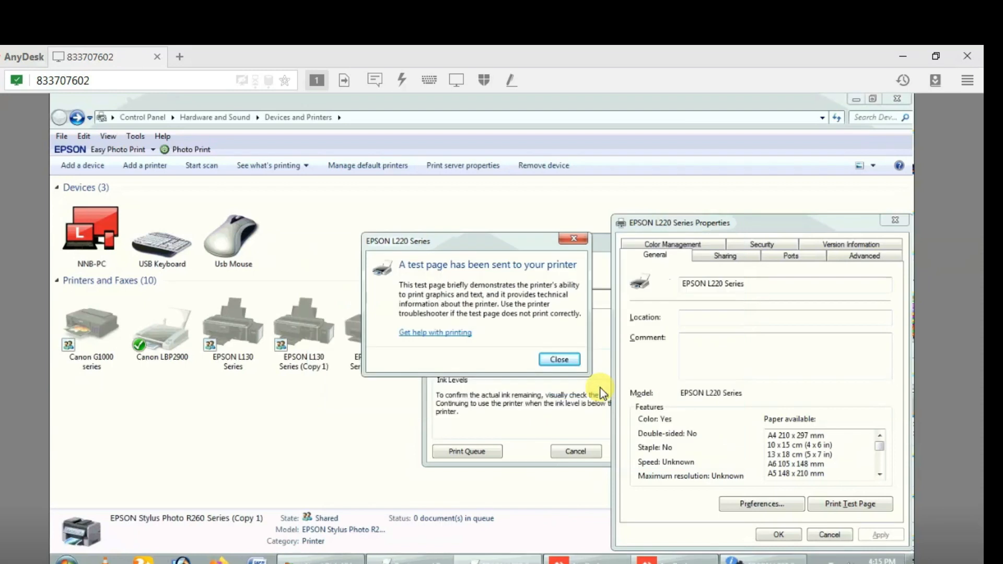
pyautogui.click(559, 360)
pyautogui.moveTo(561, 236); pyautogui.dragTo(610, 268)
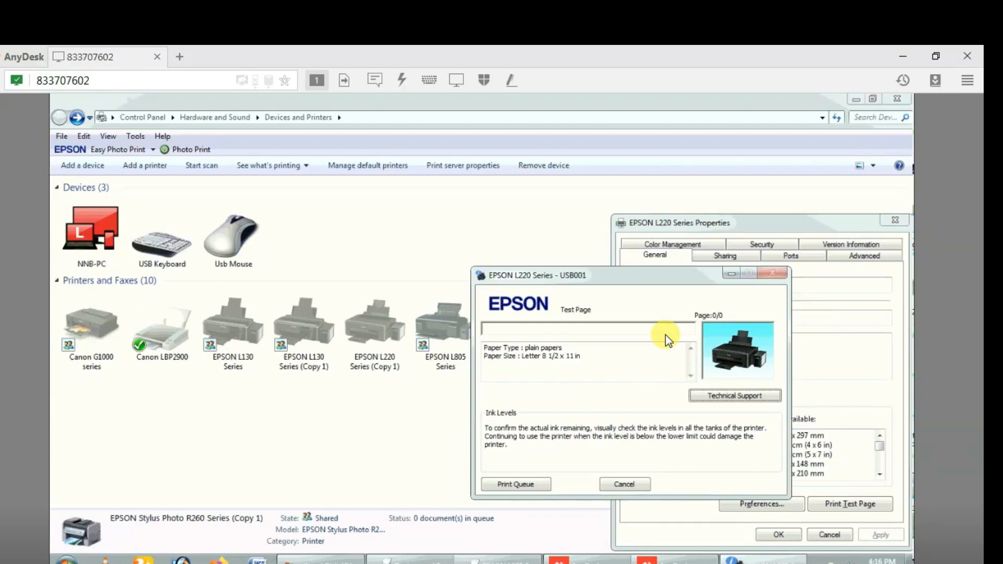
pyautogui.moveTo(640, 277); pyautogui.dragTo(626, 261)
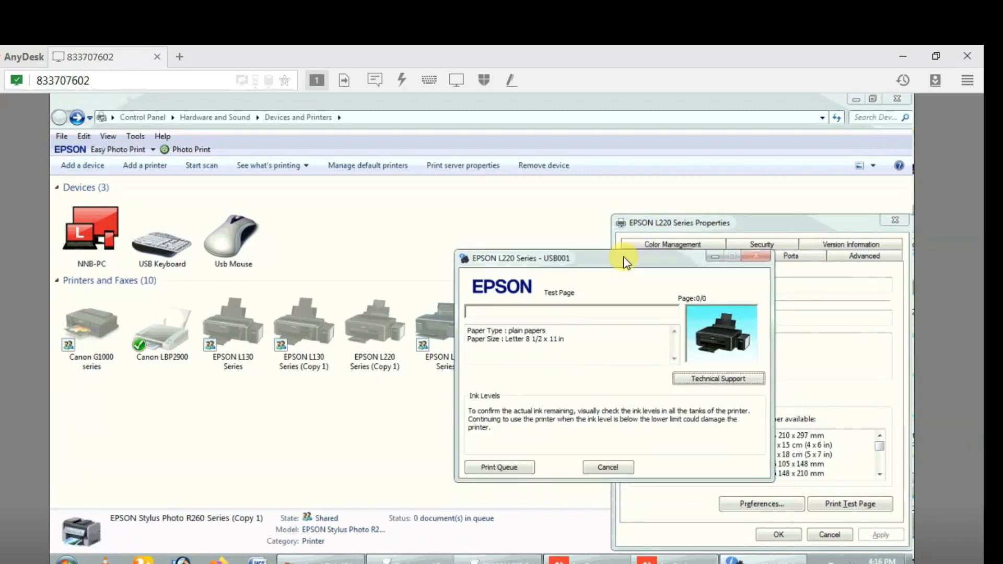